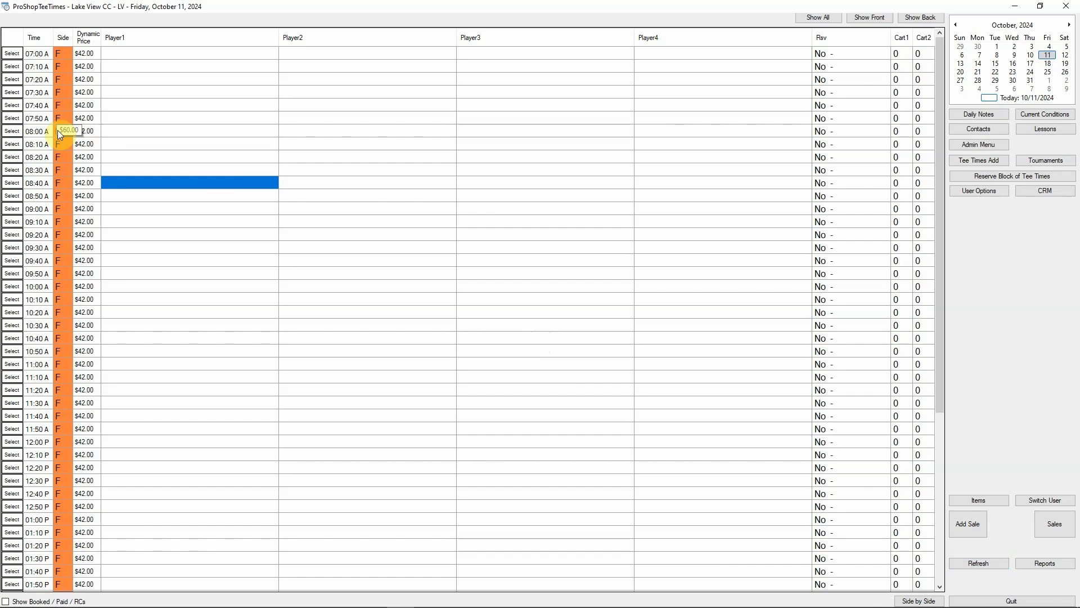
Step: Start a booking in the Player1 slot at 10:10 AM and pick the guest after searching the contacts by surname
scroll(198, 321, "down", 6)
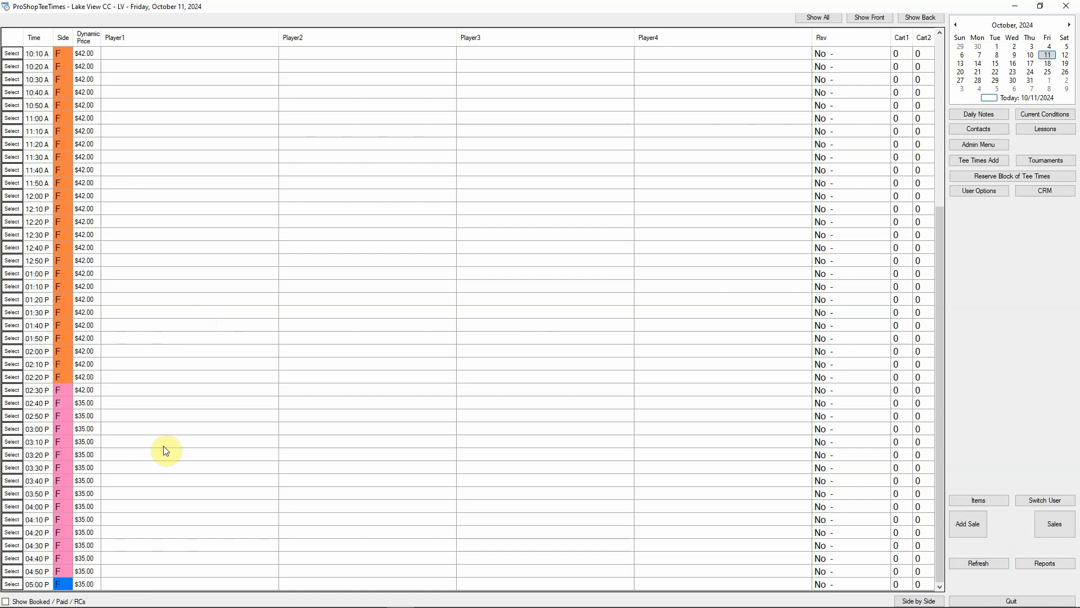
scroll(165, 458, "up", 7)
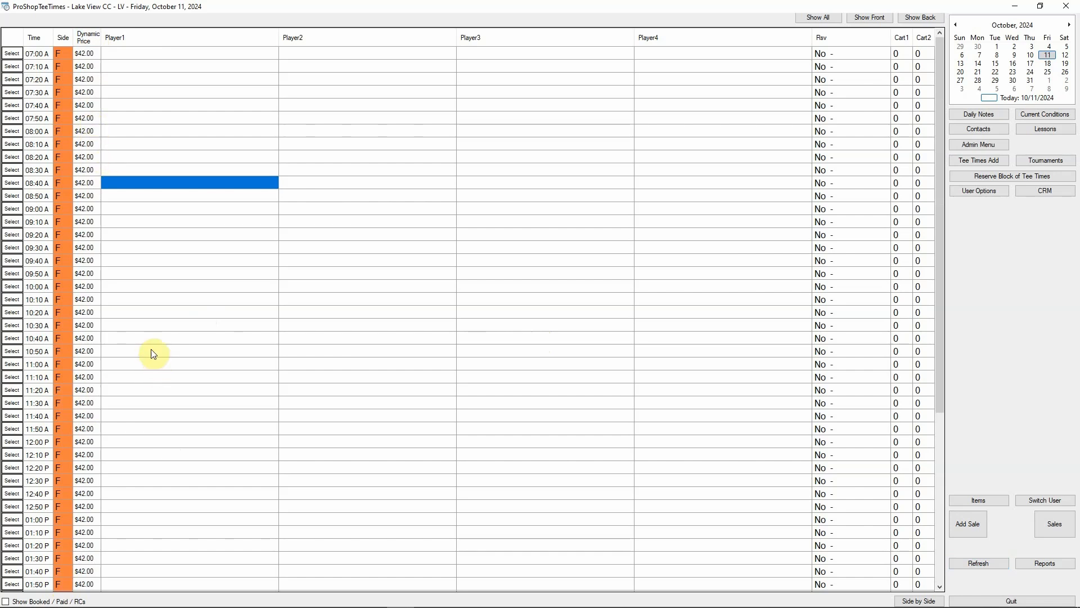
left_click(143, 302)
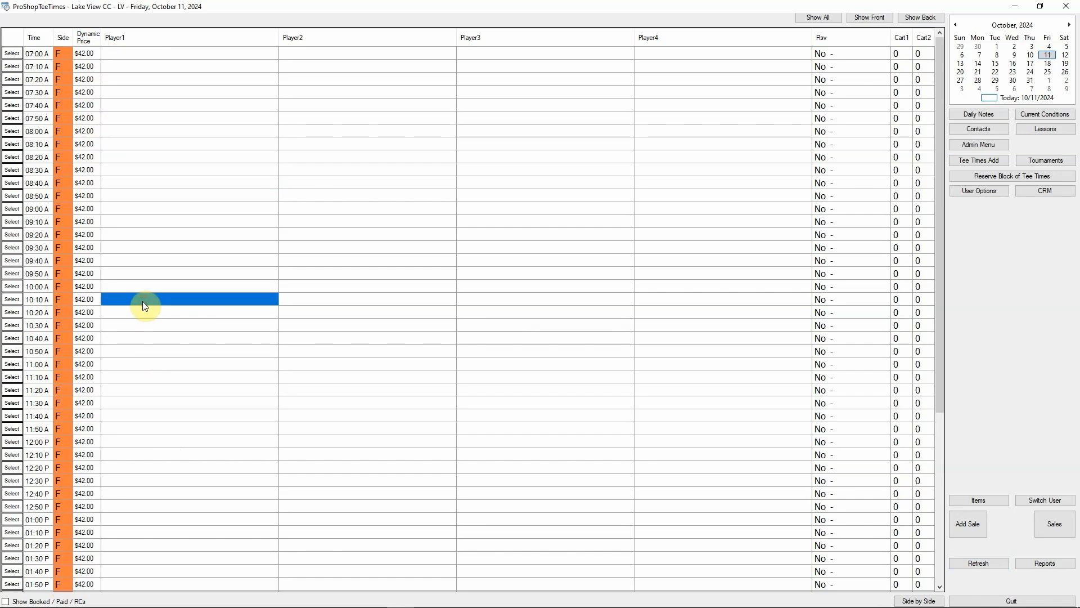
double_click(142, 303)
type("SNIE")
key("BackSpace")
type("DER")
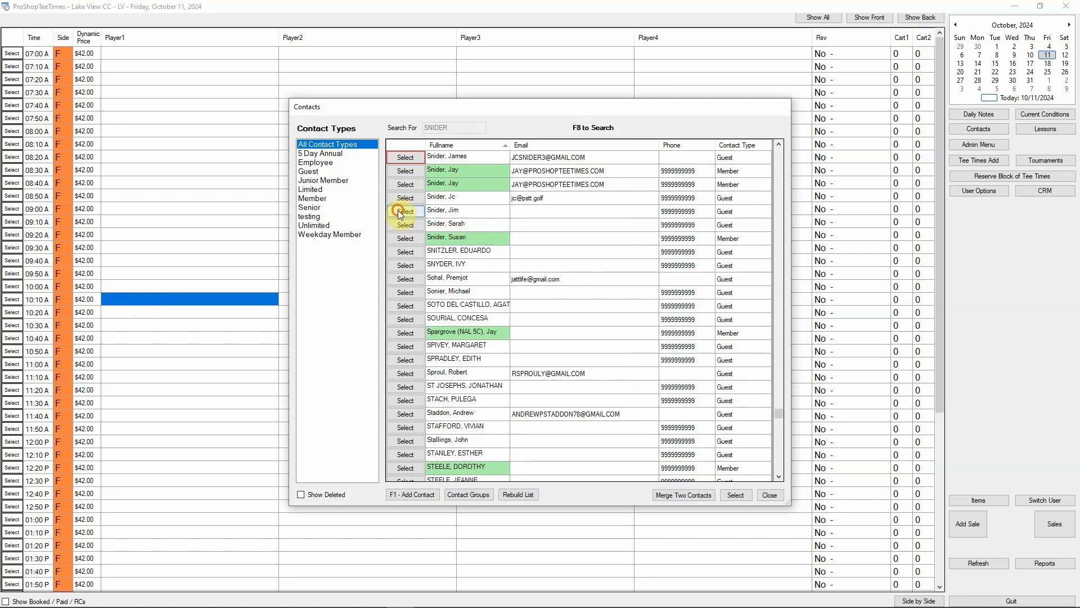
left_click(404, 211)
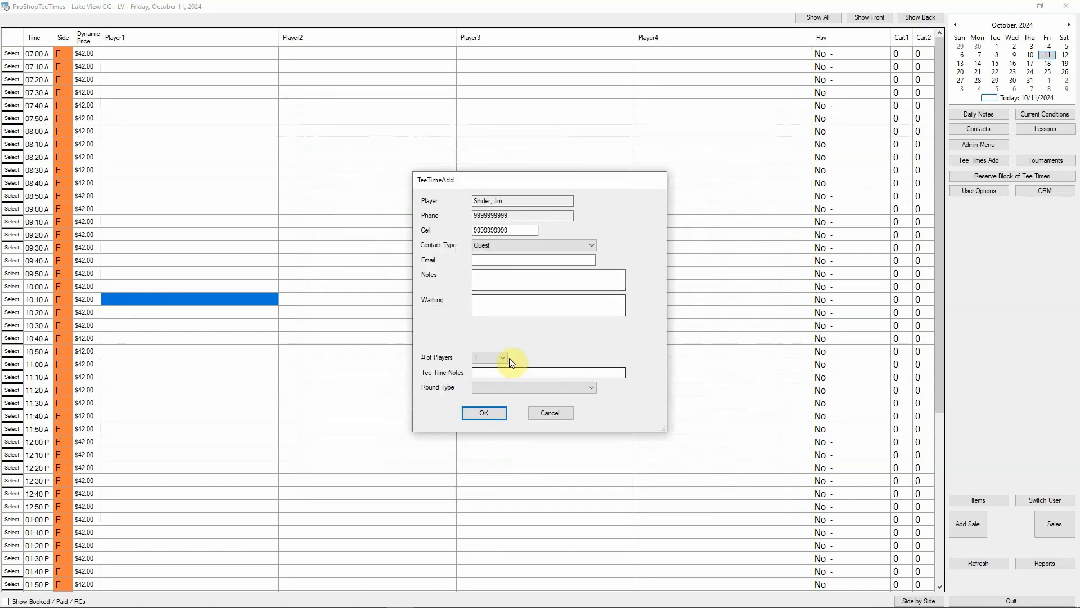
Step: Set the number of players to 16 and complete the tee time booking
left_click(504, 358)
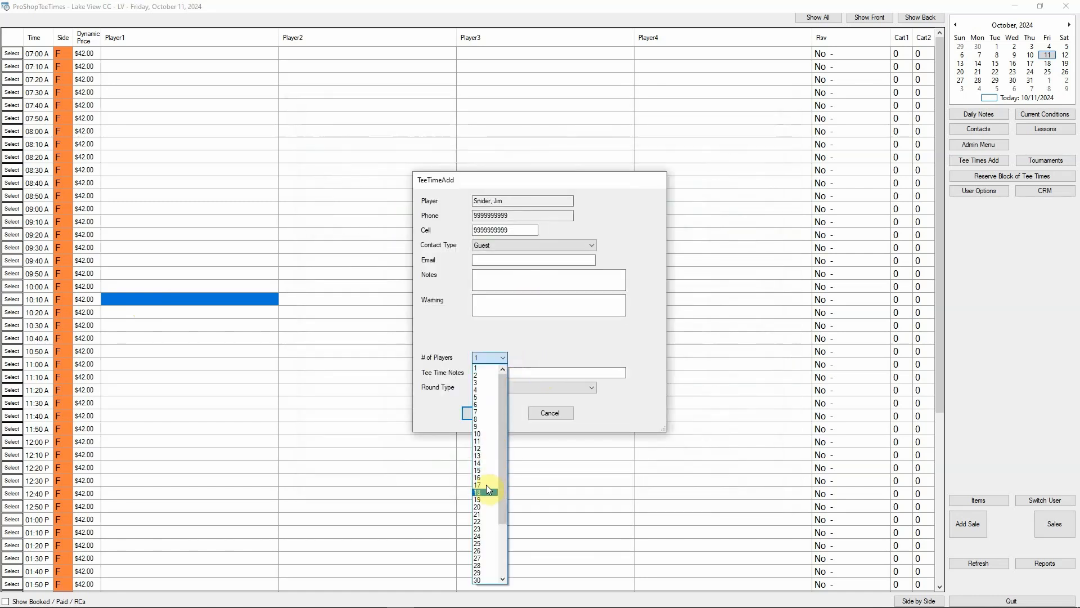
left_click(488, 484)
left_click(484, 415)
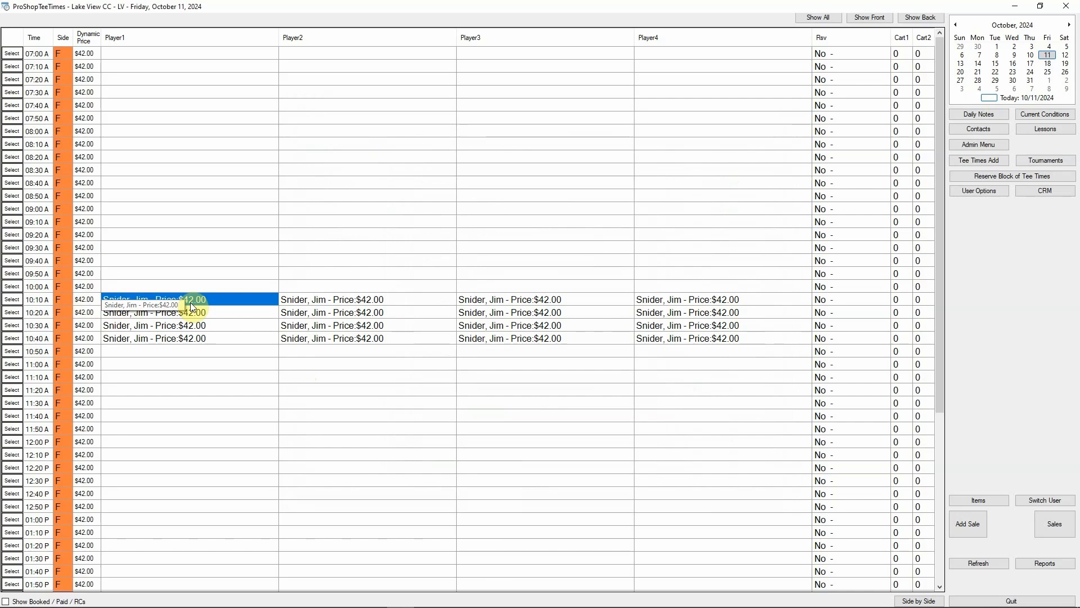
Step: Open the Rate Schedule from the course settings and view the WD Peak Season and WE Peak Season rates
left_click(978, 145)
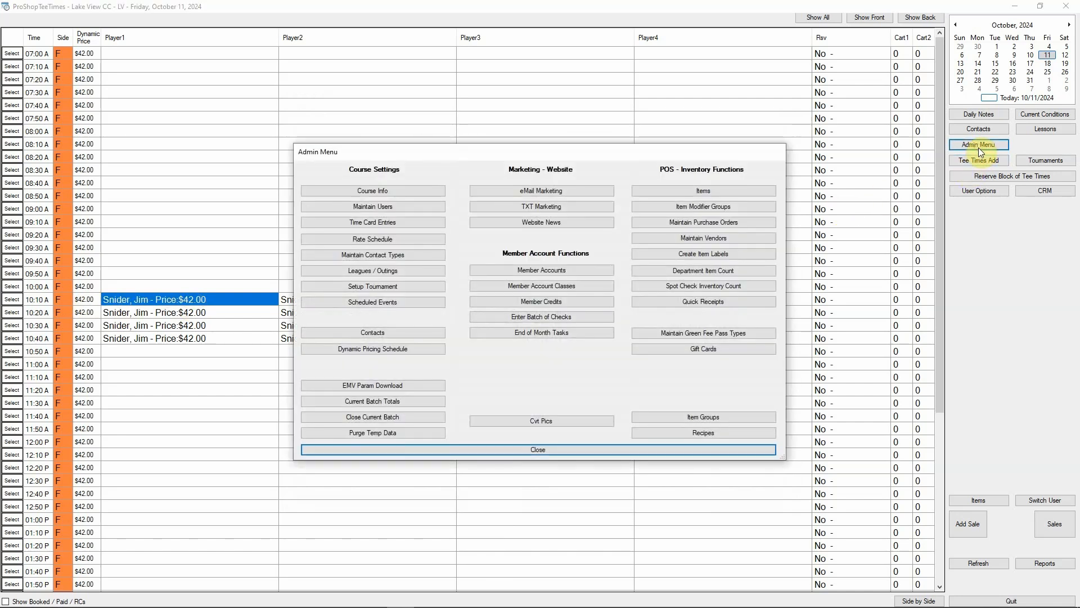
left_click(386, 239)
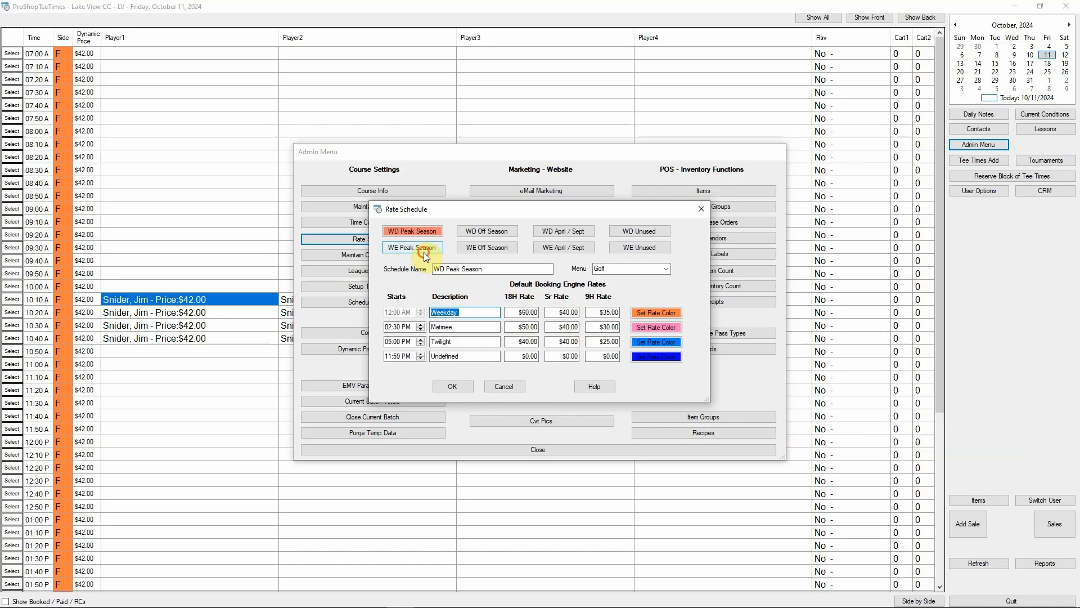
left_click(188, 152)
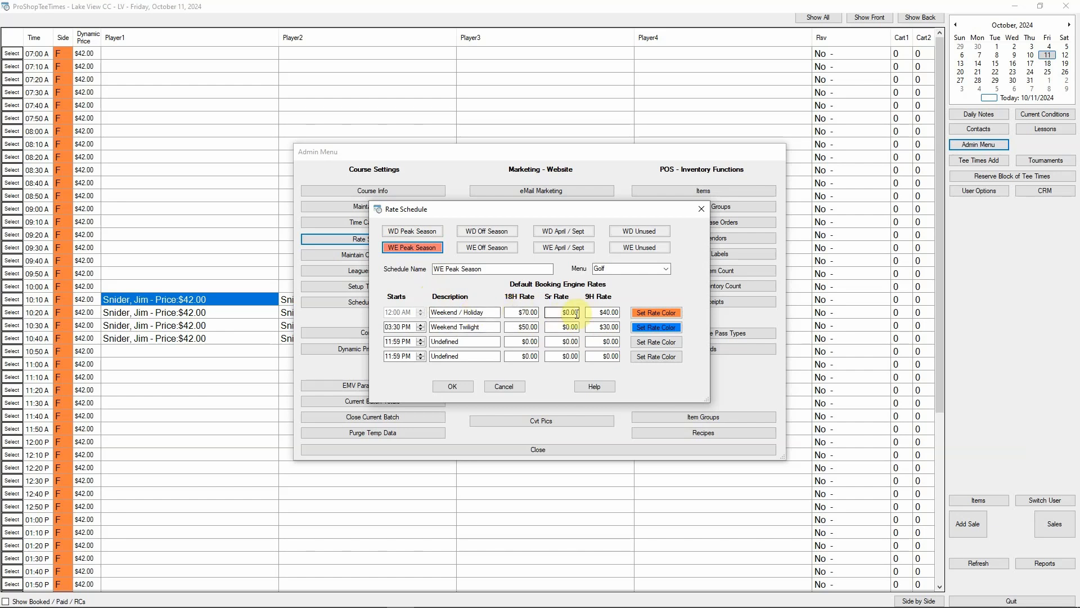
Step: Rename the WD Unused rate schedule to "WD Anything you want", save it and return to the tee sheet
left_click(630, 232)
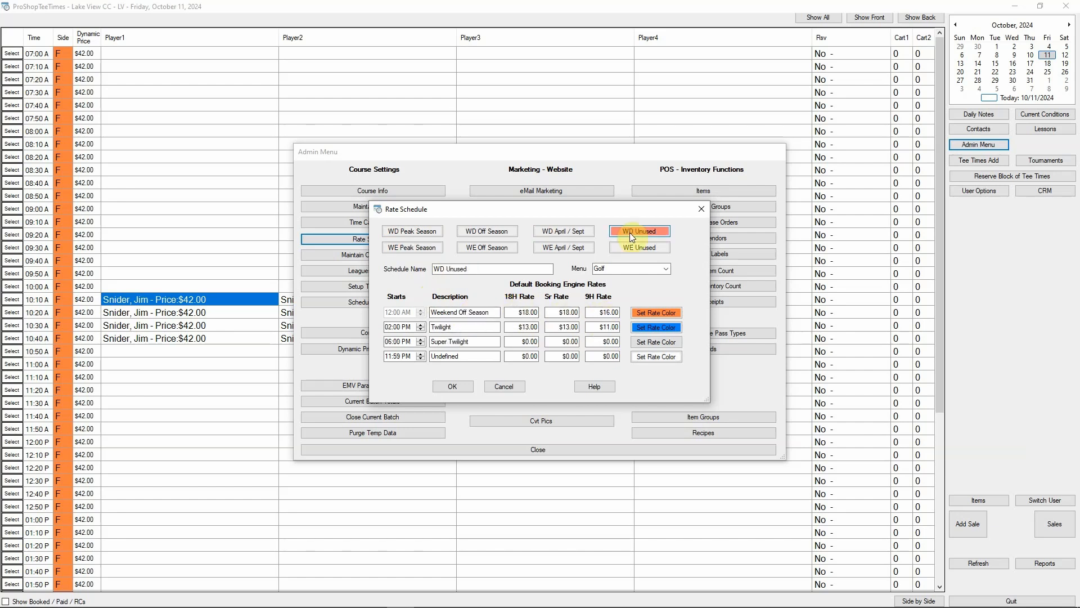
left_click(443, 268)
left_click(476, 267)
type("Anything")
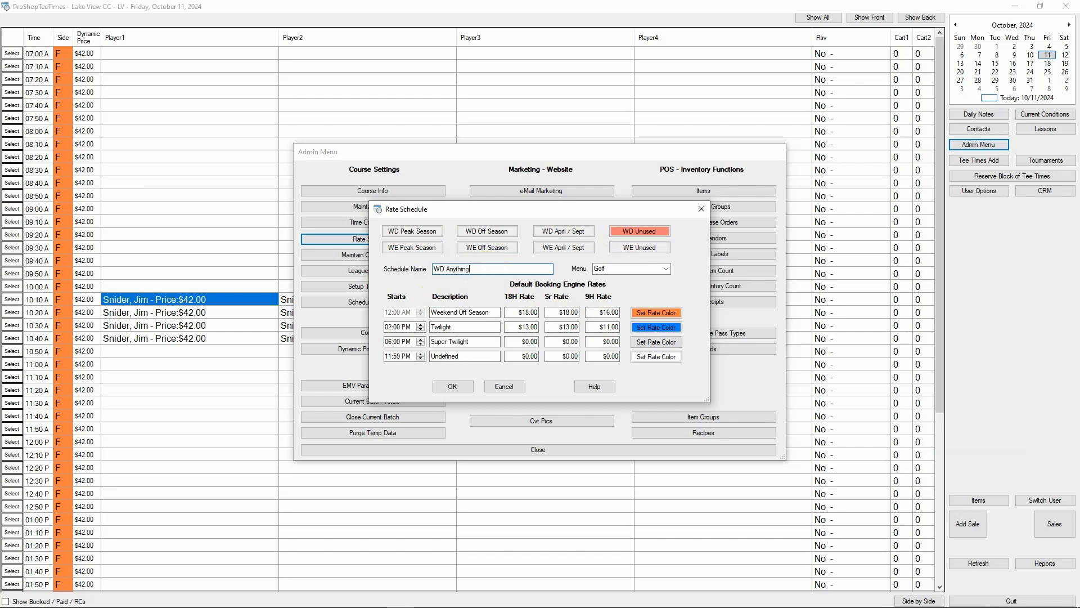
left_click(464, 386)
left_click(536, 448)
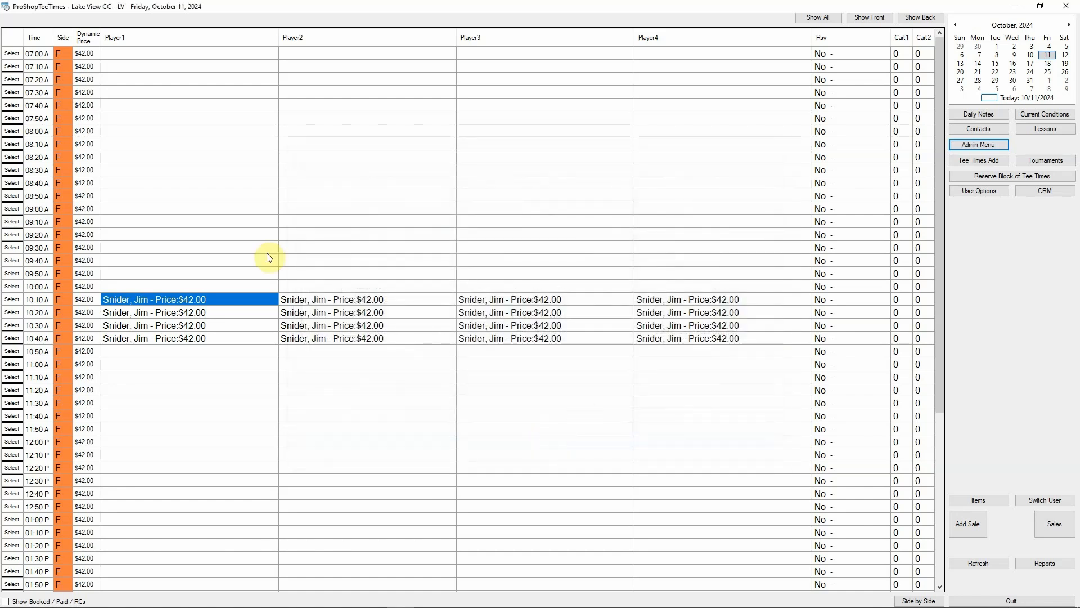
Step: Review the rate schedules available for the day in the Daily Notes and leave without changing anything
left_click(969, 113)
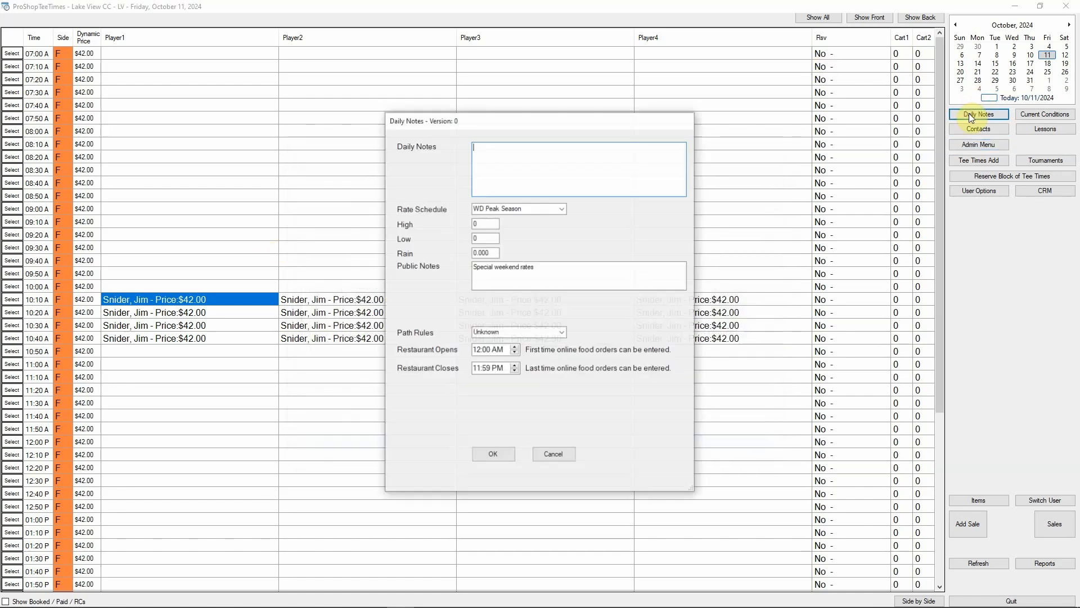
left_click(562, 210)
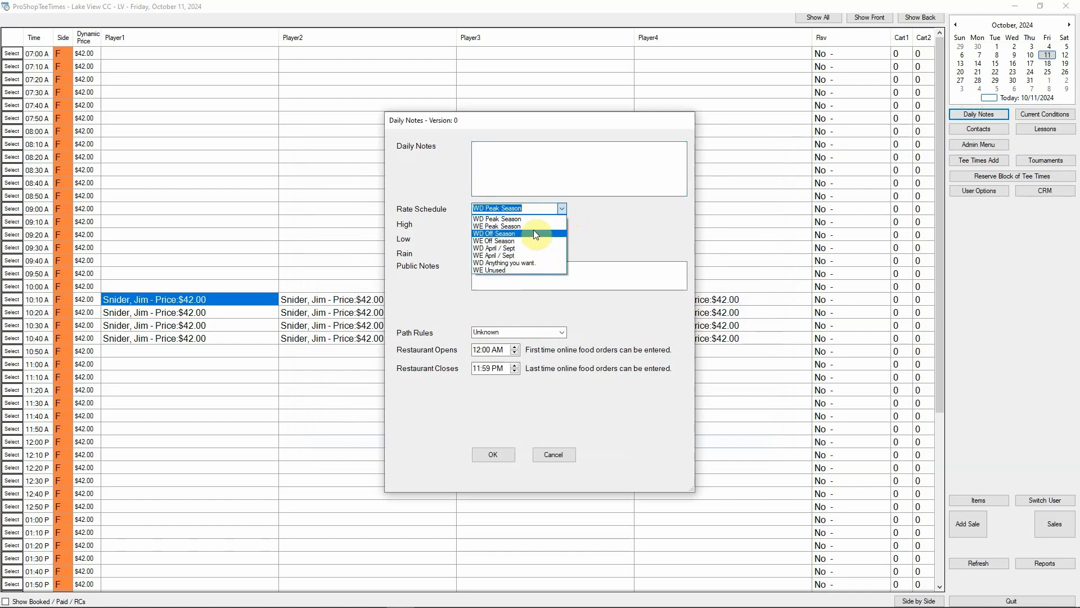
key("Escape")
key("Escape")
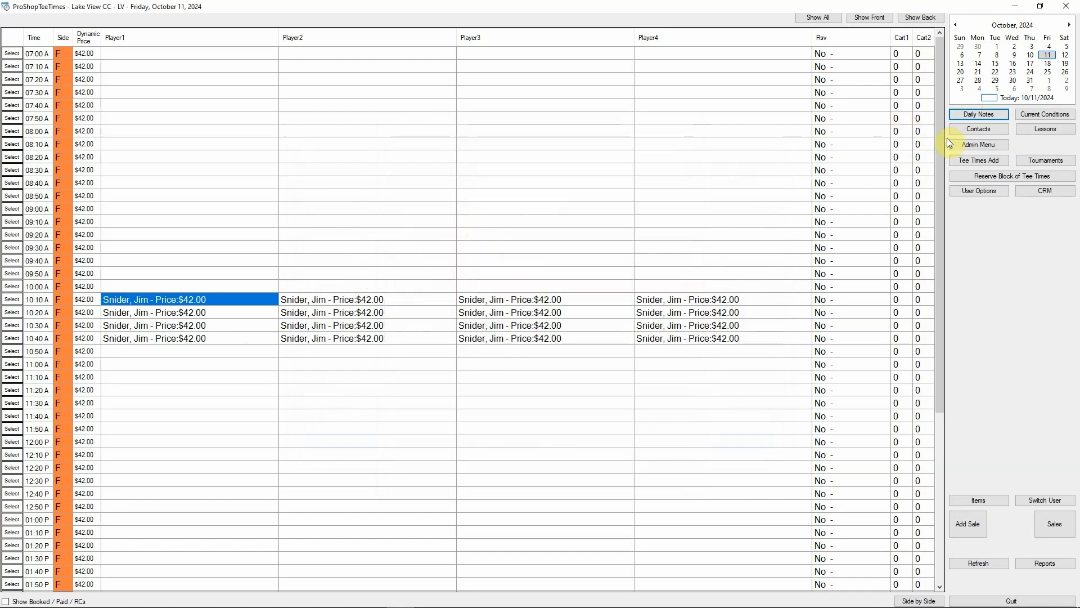
Step: In the Dynamic Pricing Schedule, set the 0 Days Out adjustment for 31 to 40 percent booked to -15 at 6AM, 7AM and 8AM
left_click(971, 144)
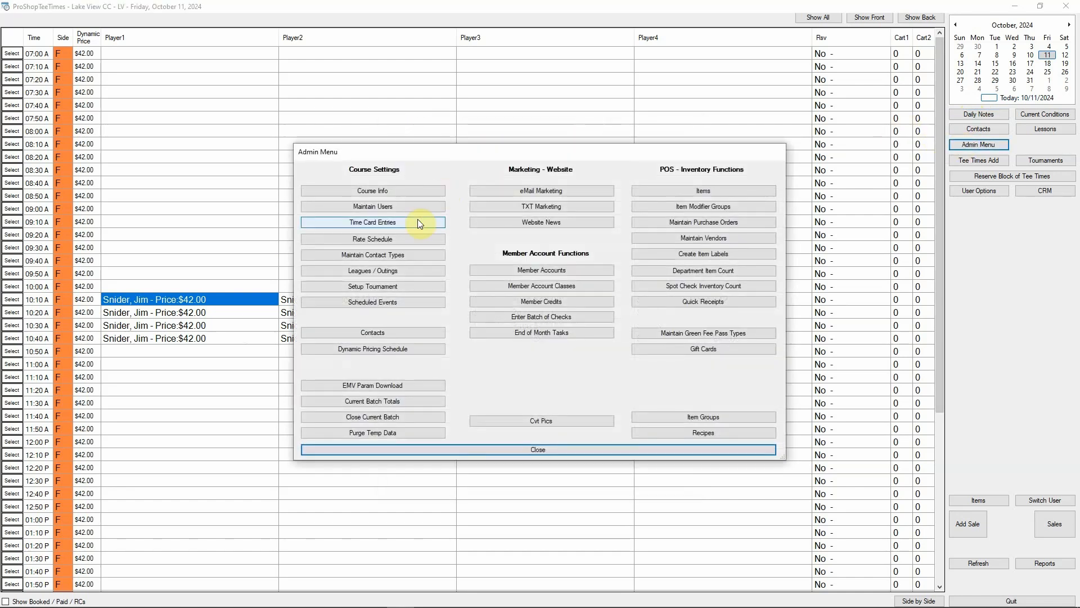
left_click(367, 350)
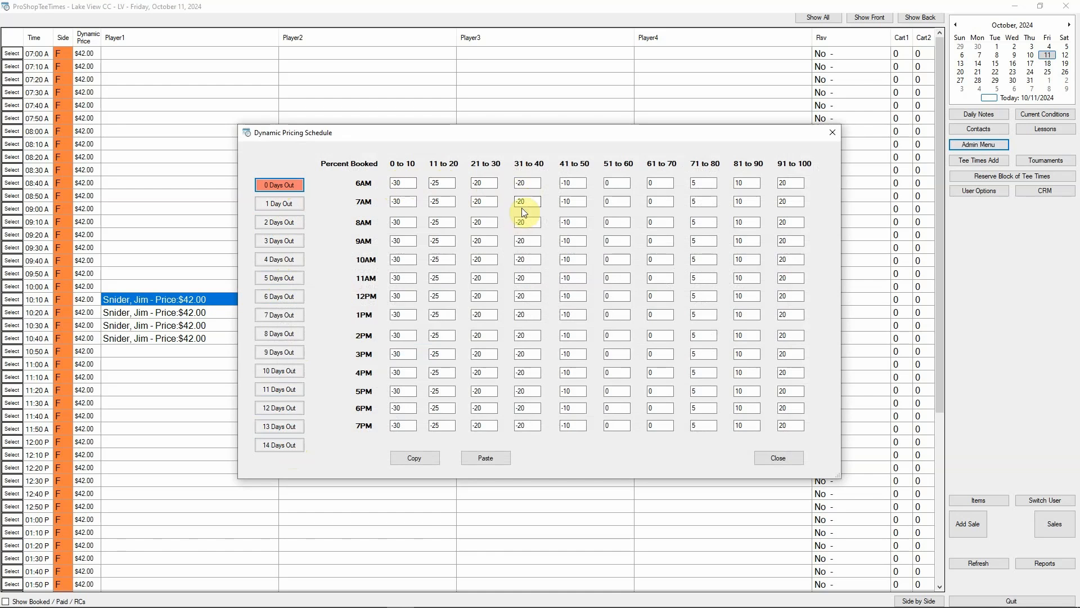
left_click(526, 183)
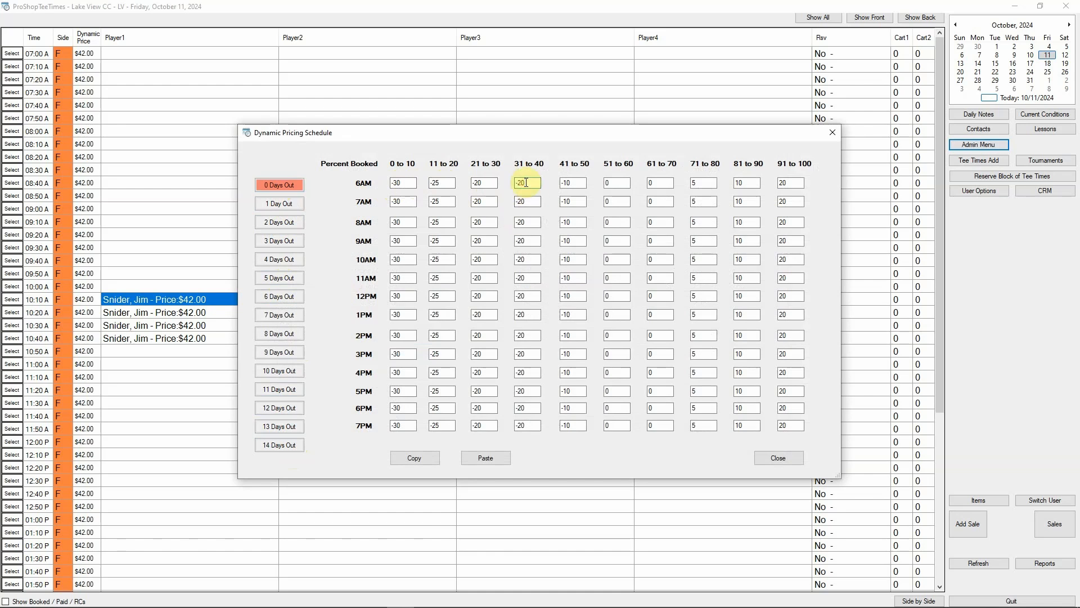
key("BackSpace")
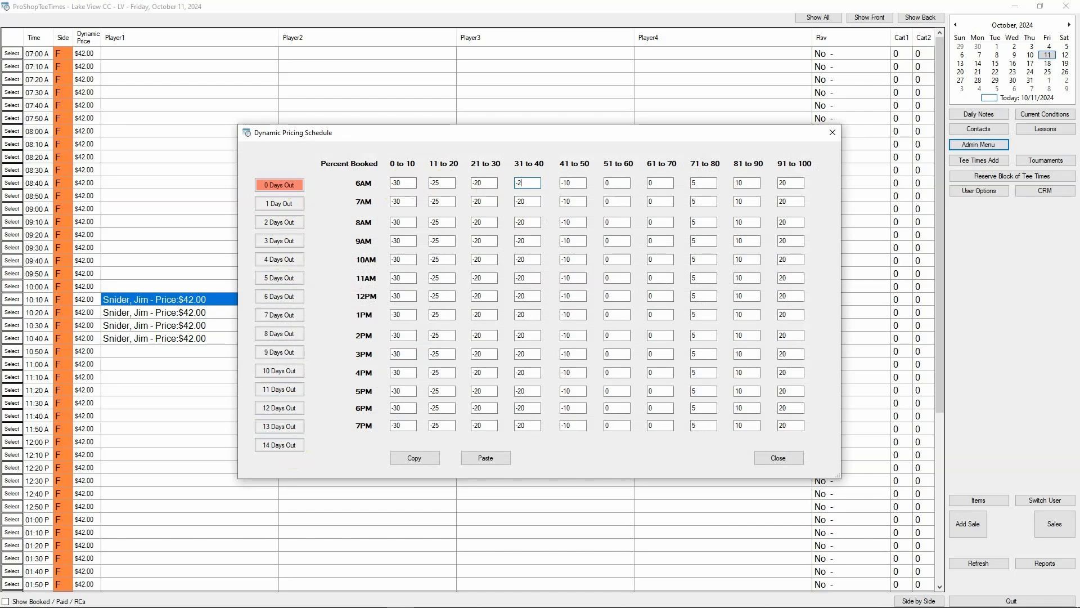
key("BackSpace")
type("15")
left_click(531, 199)
key("BackSpace")
key("BackSpace")
type("15")
left_click(528, 221)
key("BackSpace")
key("BackSpace")
type("15")
Step: Review the 1 Day Out and 2 Days Out pricing schedules and return to 0 Days Out
left_click(292, 205)
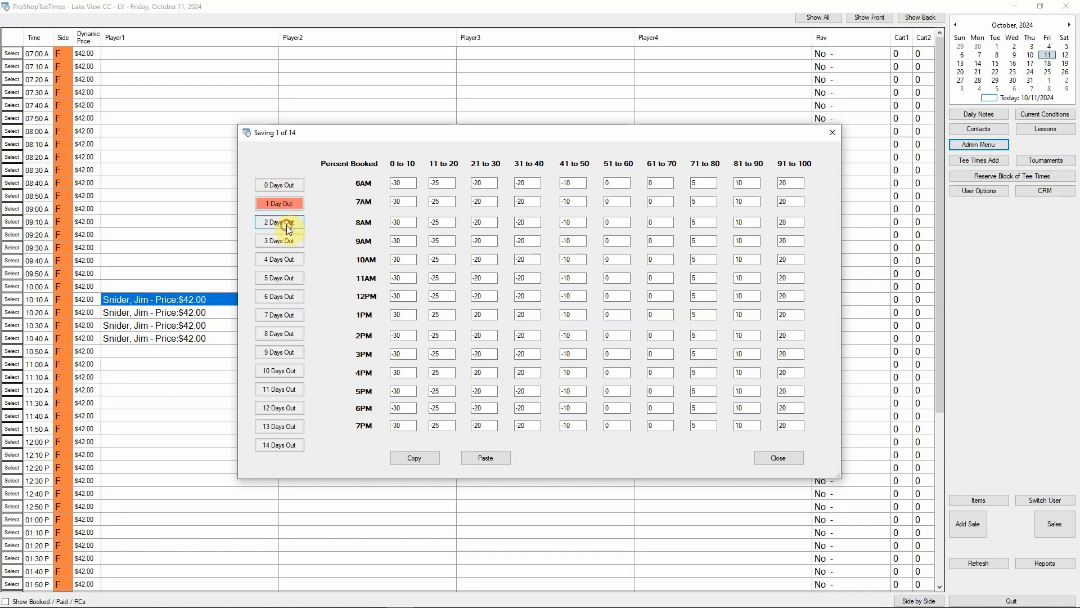
left_click(286, 224)
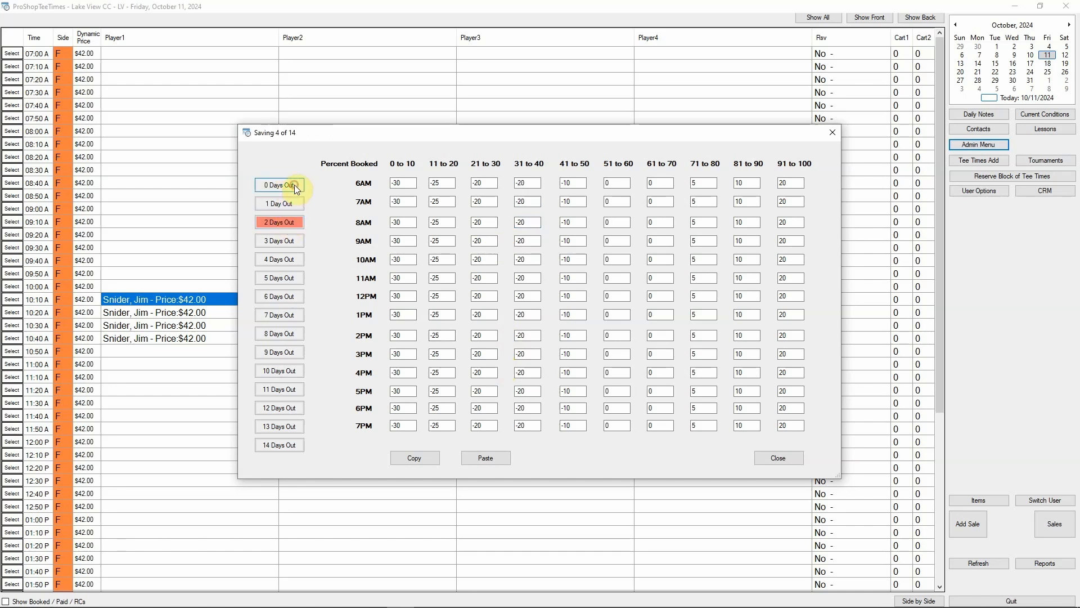
left_click(295, 185)
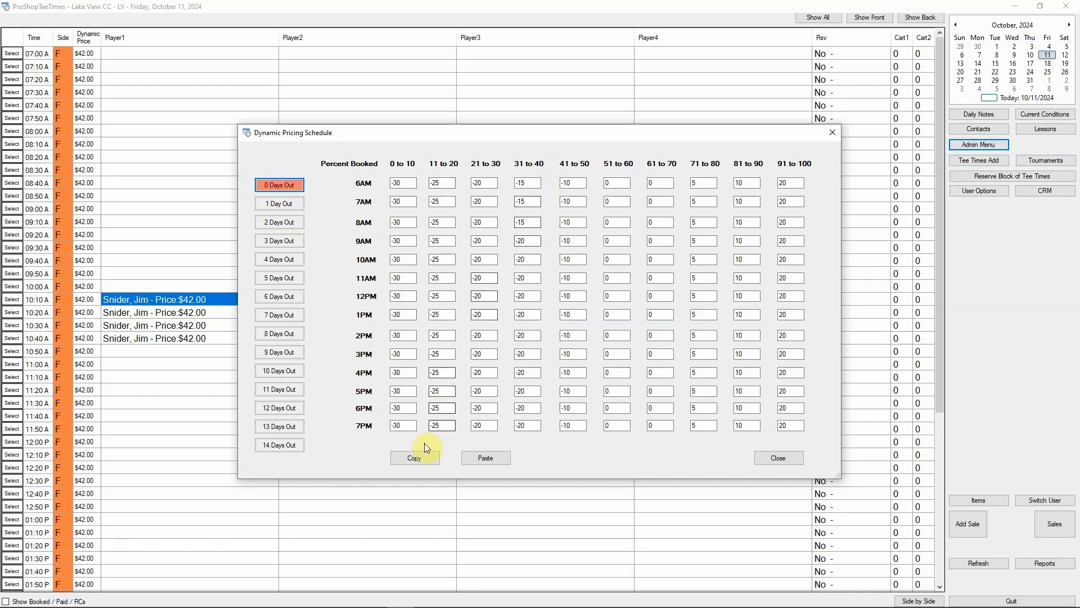
Step: Copy the 0 Days Out pricing values and paste them into 1 Day Out
left_click(415, 457)
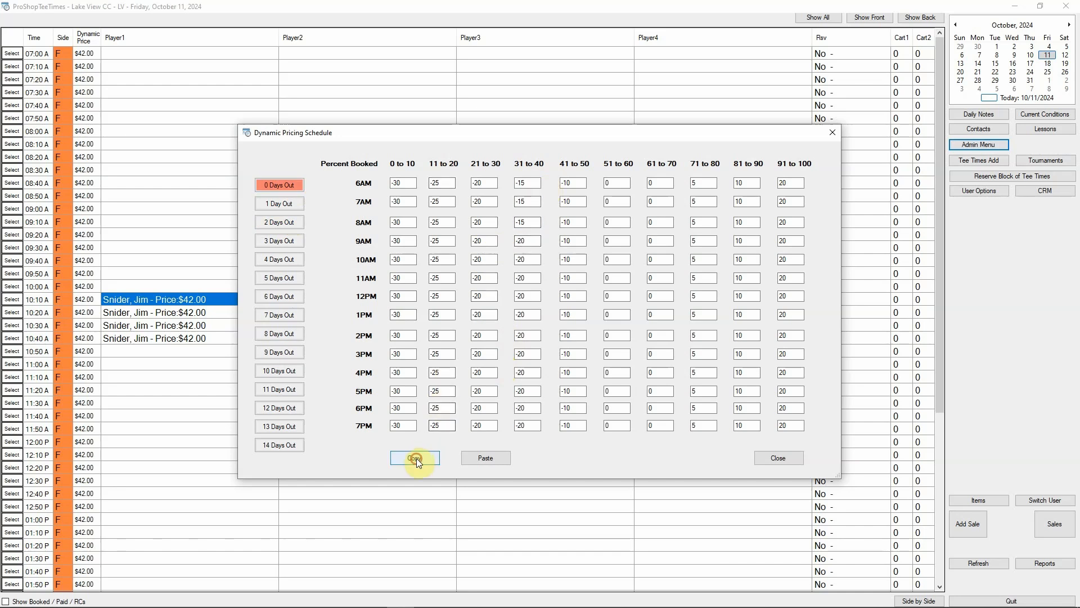
left_click(285, 207)
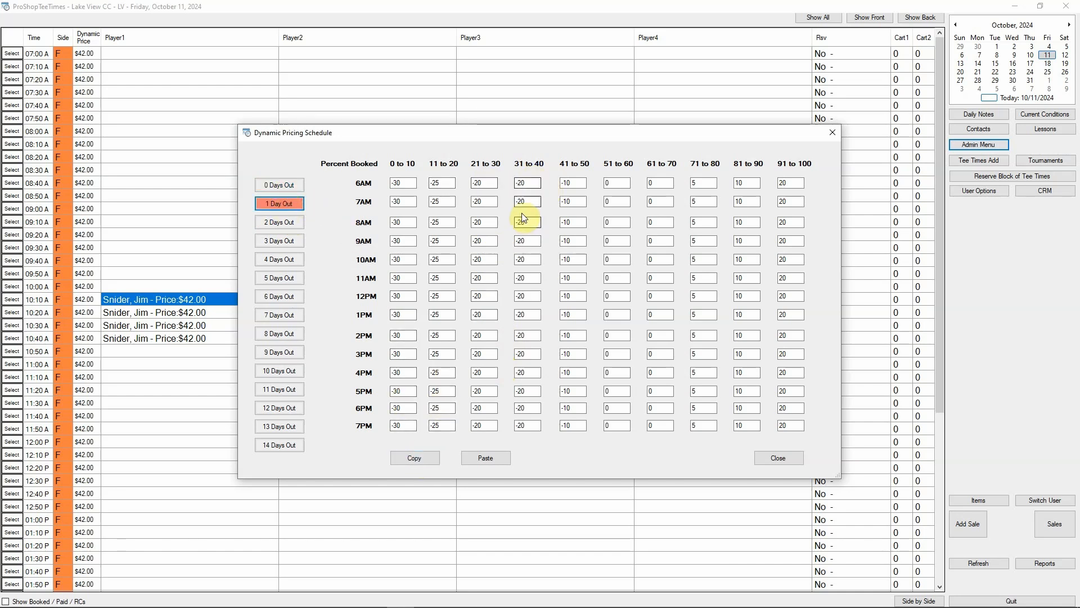
left_click(486, 458)
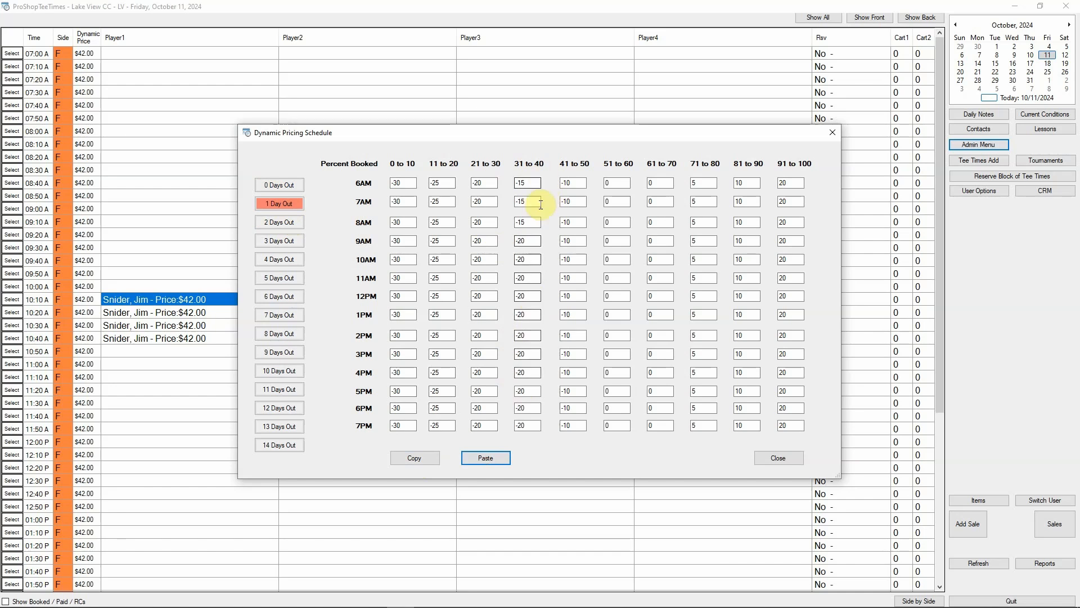
Step: Check the 2 Days Out pricing values and close the Dynamic Pricing Schedule and Admin Menu
left_click(279, 222)
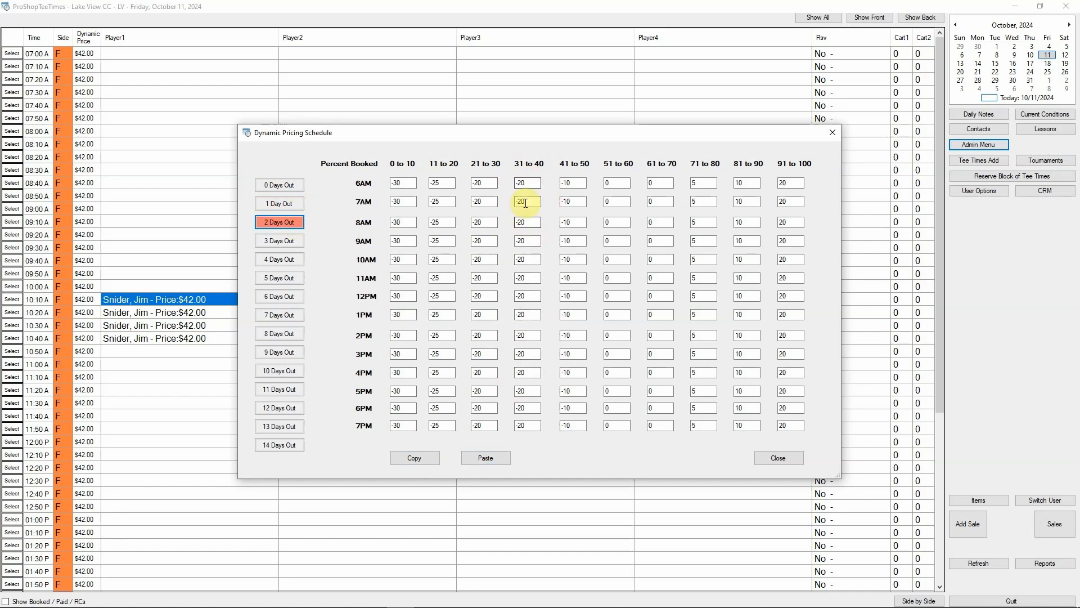
left_click(776, 455)
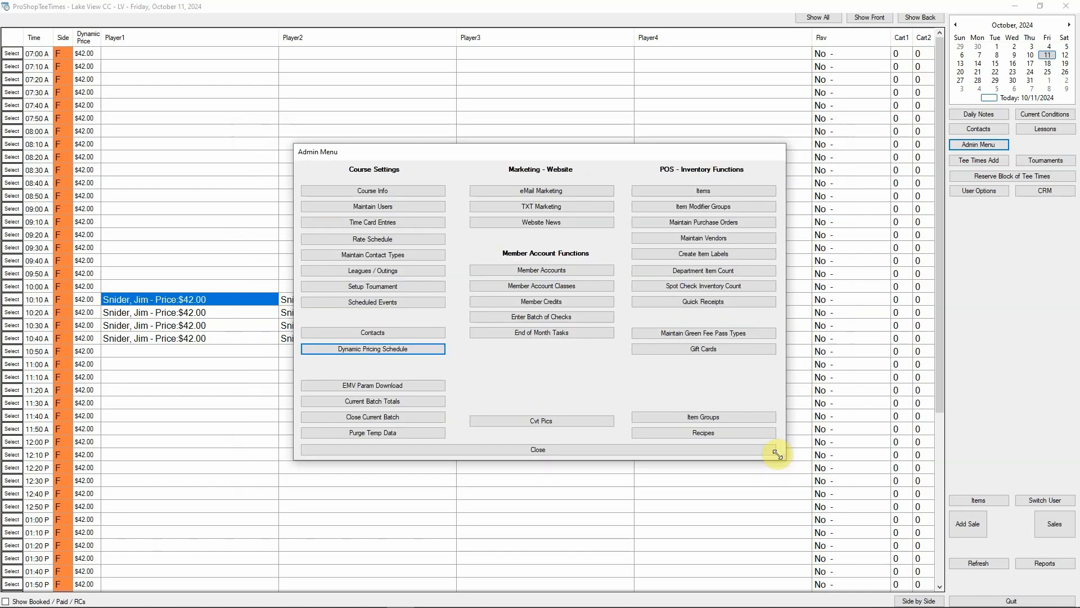
left_click(602, 449)
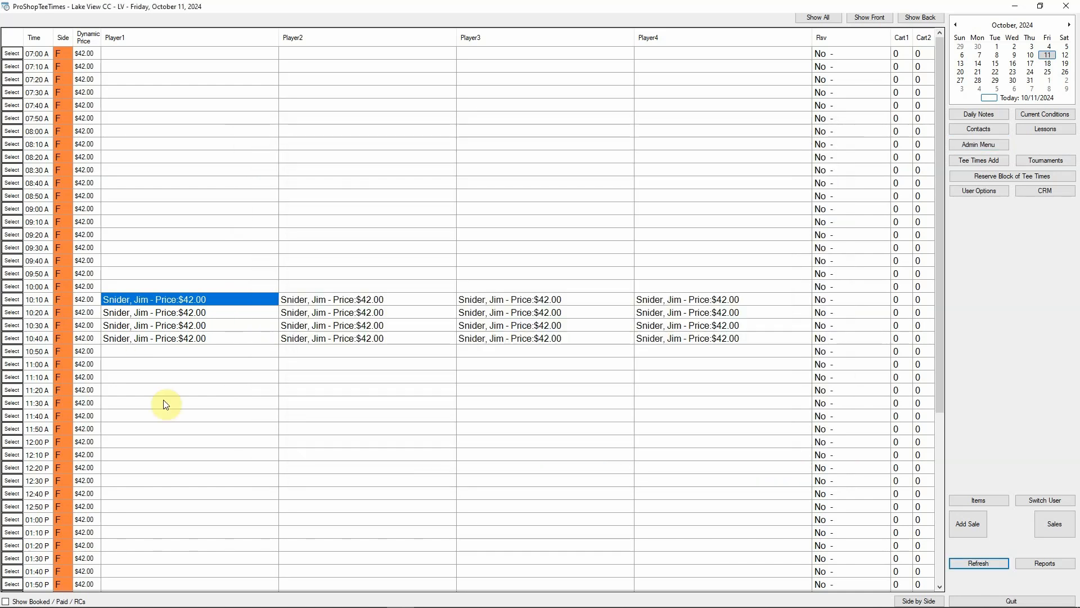
Step: Open the sale for the first player at 10:10 AM and check it out with a cash payment
left_click(163, 402)
left_click(152, 304)
double_click(153, 306)
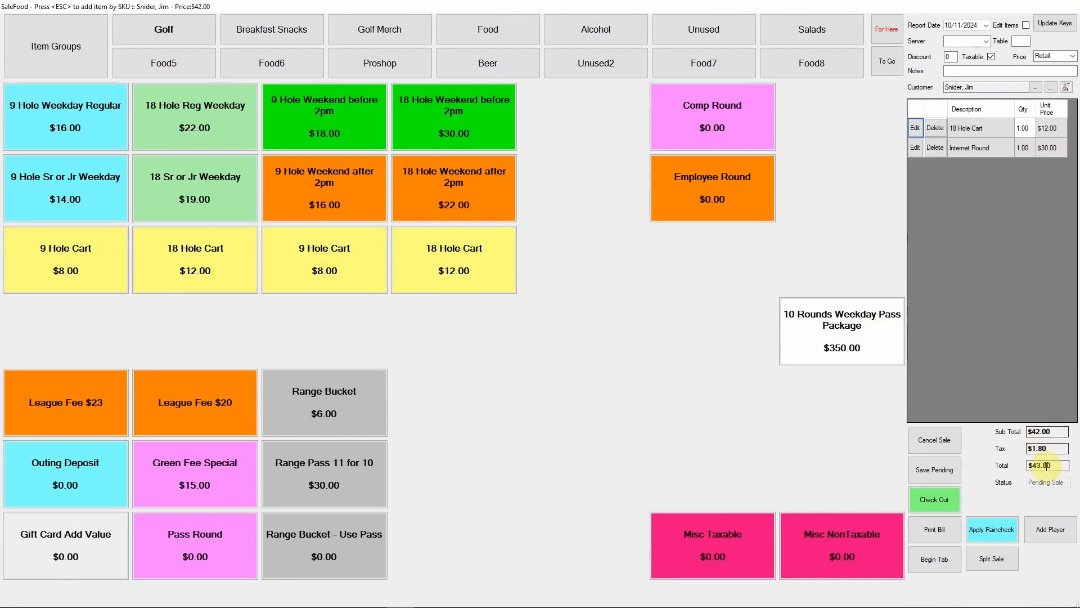
left_click(959, 504)
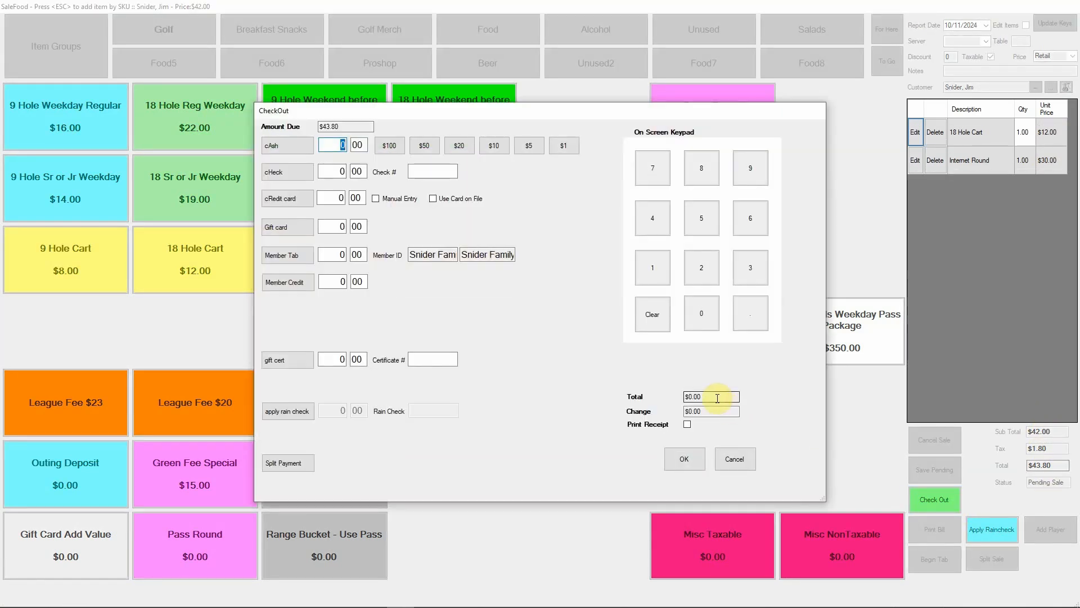
left_click(283, 147)
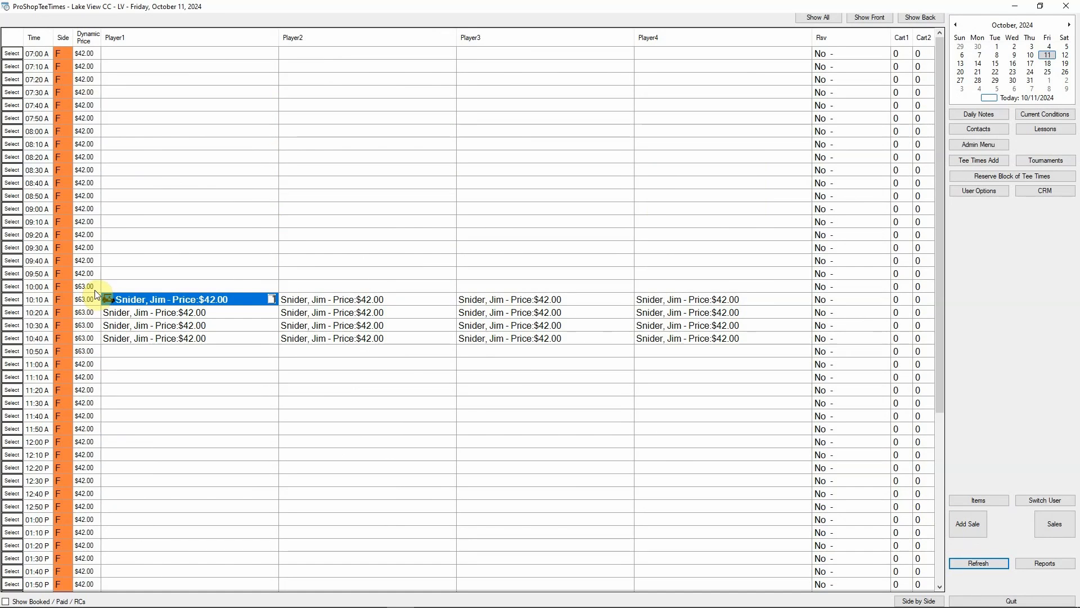
Step: Examine the audit log of the 10:30 AM tee time at a larger zoom and close it
right_click(131, 327)
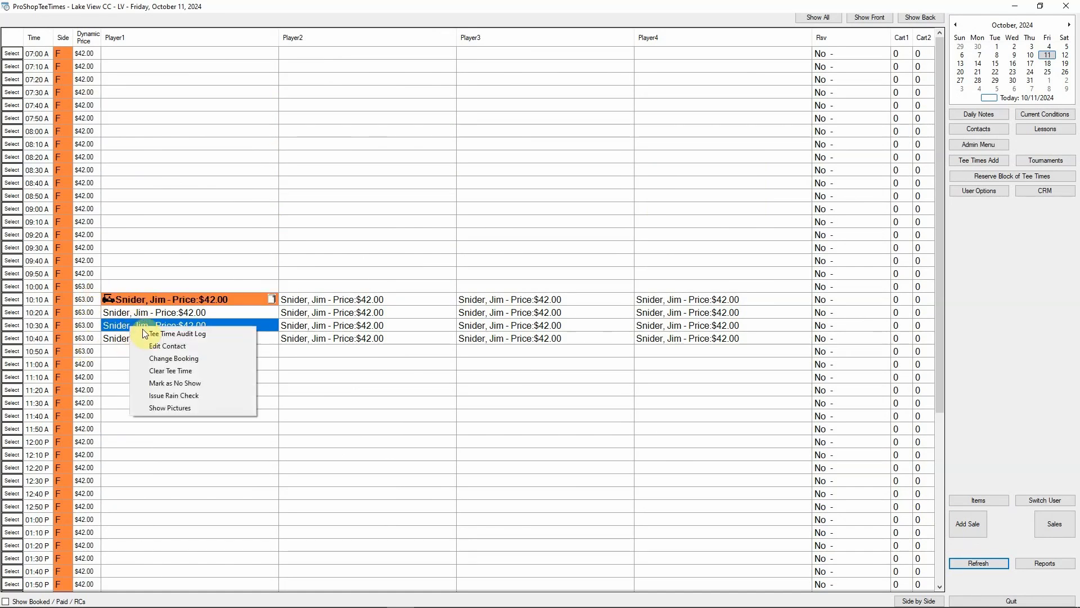
left_click(165, 330)
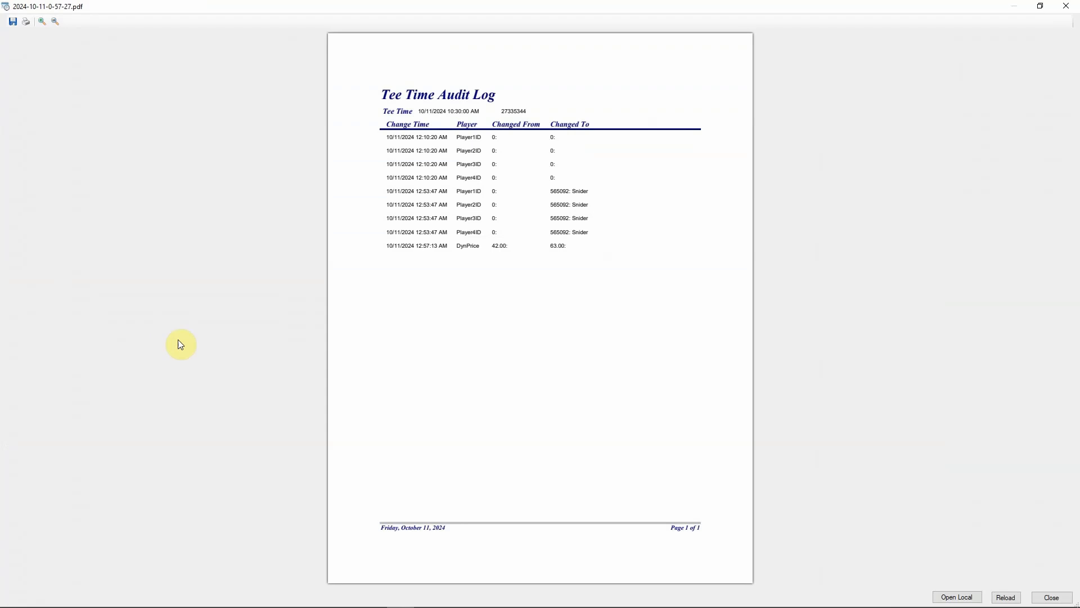
left_click(42, 21)
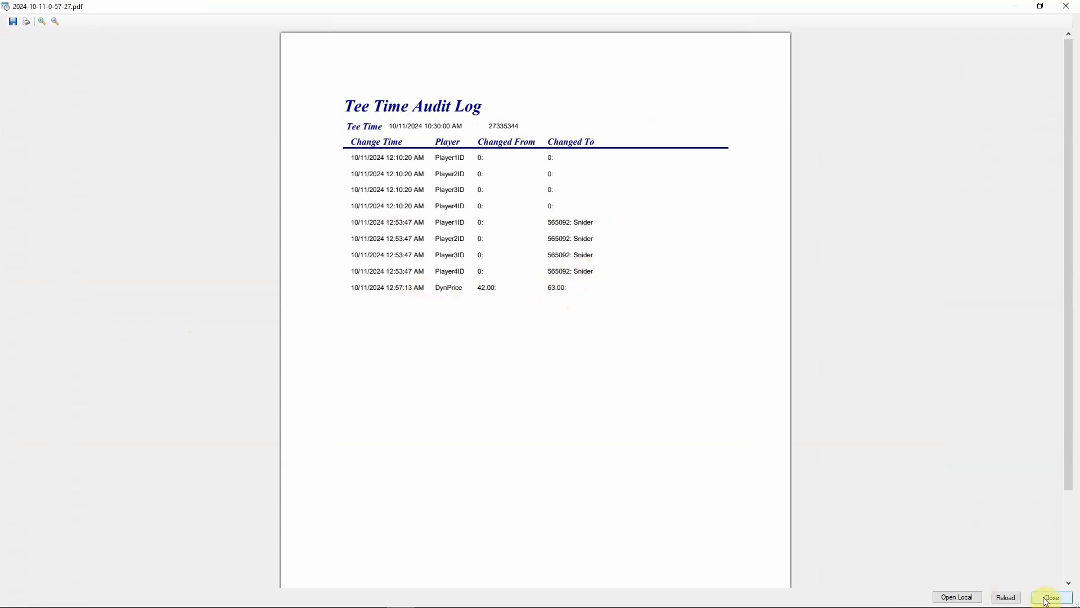
left_click(1045, 597)
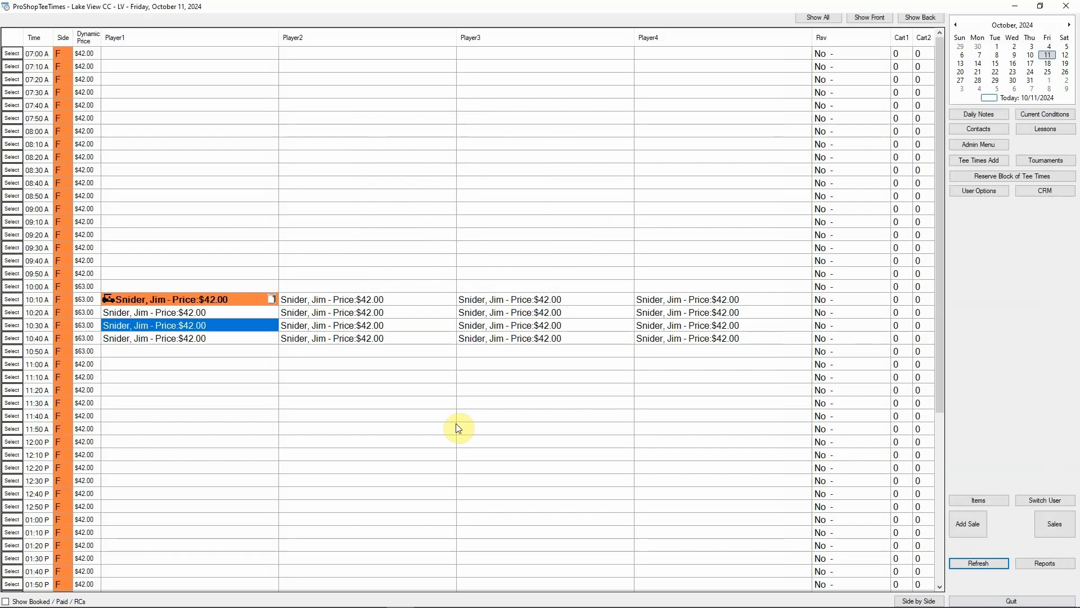